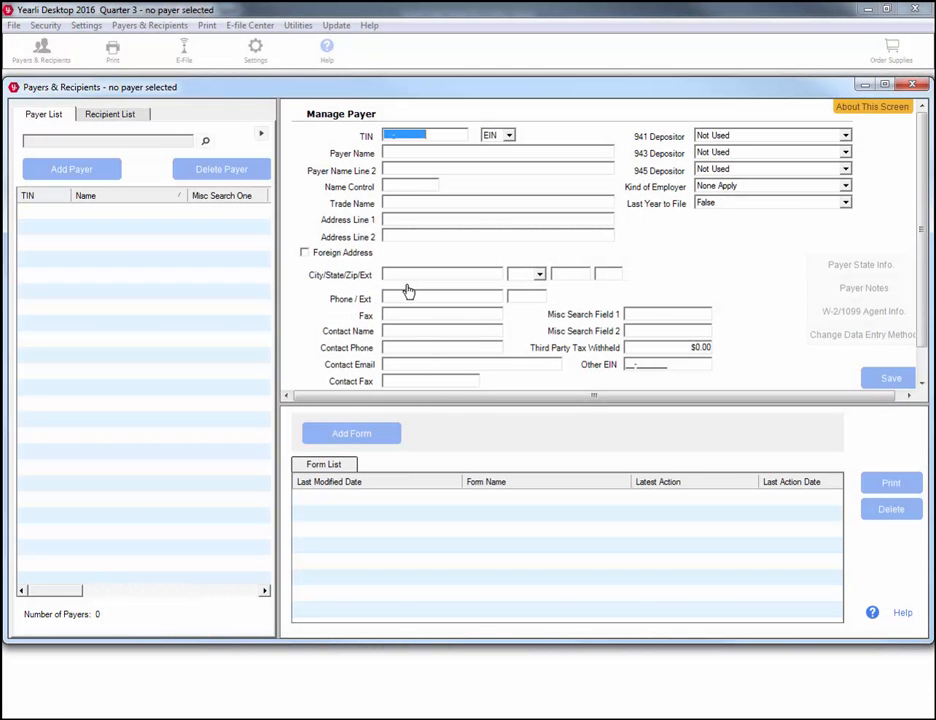
Enter the payer's TIN, the name Test Payer and its street address.
{"action": "type", "text": "111111111"}
{"action": "key", "text": "Tab"}
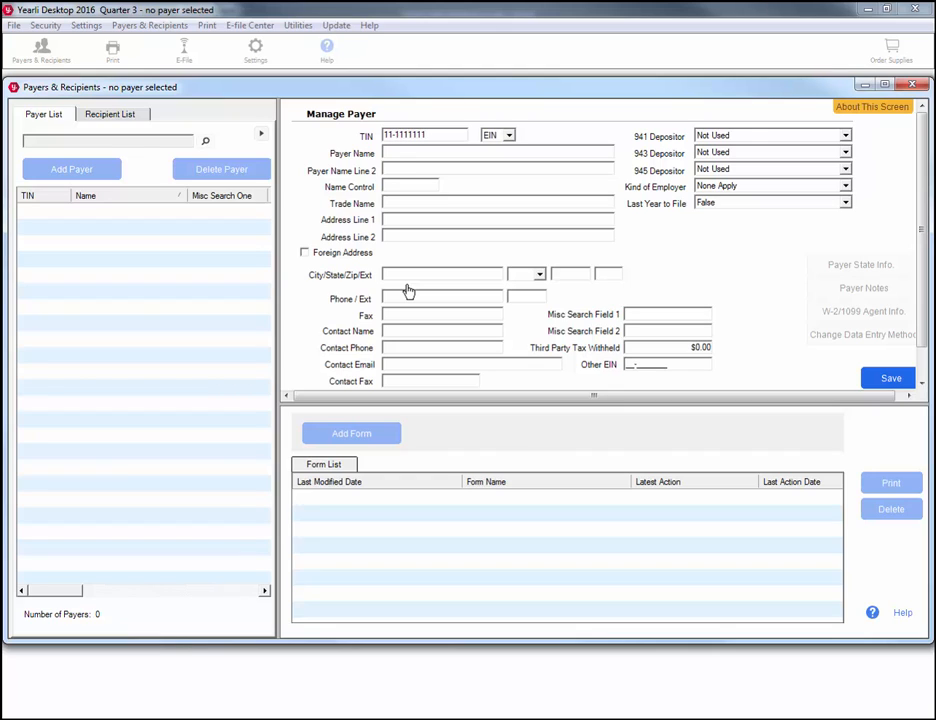
{"action": "type", "text": "Test Payer"}
{"action": "key", "text": "Tab"}
{"action": "type", "text": "555 Address Lane"}
{"action": "key", "text": "Tab"}
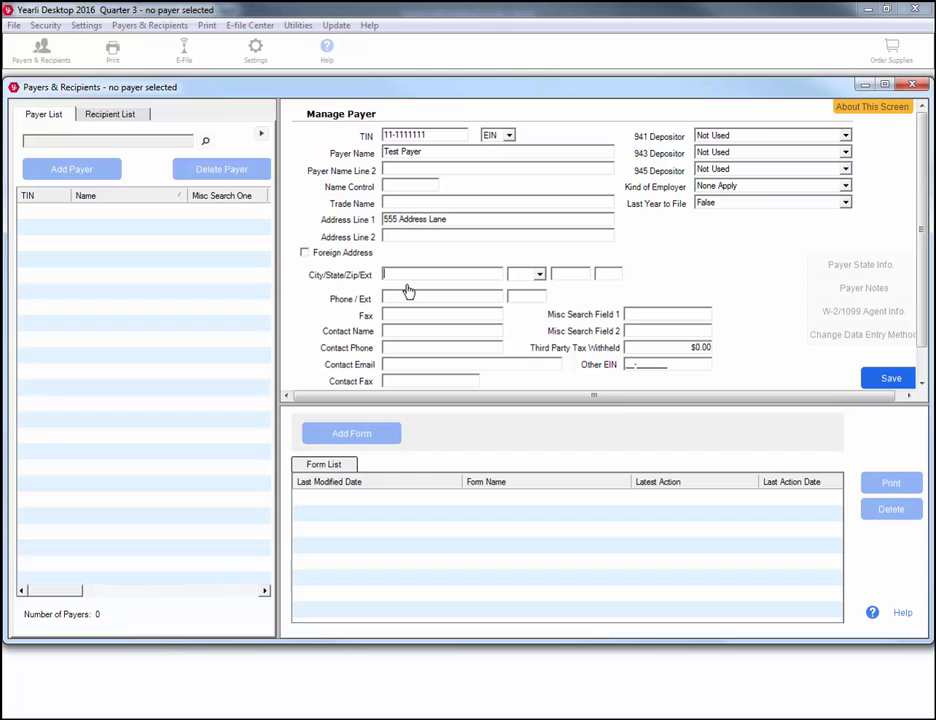
Complete the Green Bay, WI city/state/zip and the phone number, then save the payer.
{"action": "type", "text": "Green Bay"}
{"action": "key", "text": "Tab"}
{"action": "type", "text": "WI"}
{"action": "key", "text": "Tab"}
{"action": "type", "text": "54303"}
{"action": "key", "text": "Tab"}
{"action": "left_click", "coordinate": [887, 380]}
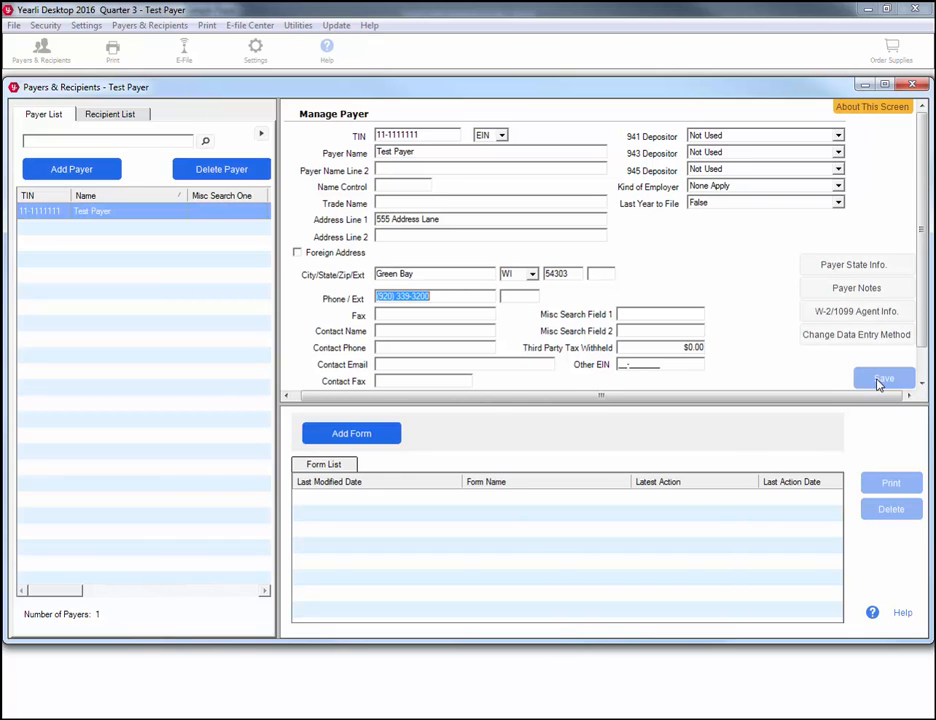
Start a WI state record for the payer and enter its W-2 state ID.
{"action": "left_click", "coordinate": [887, 275]}
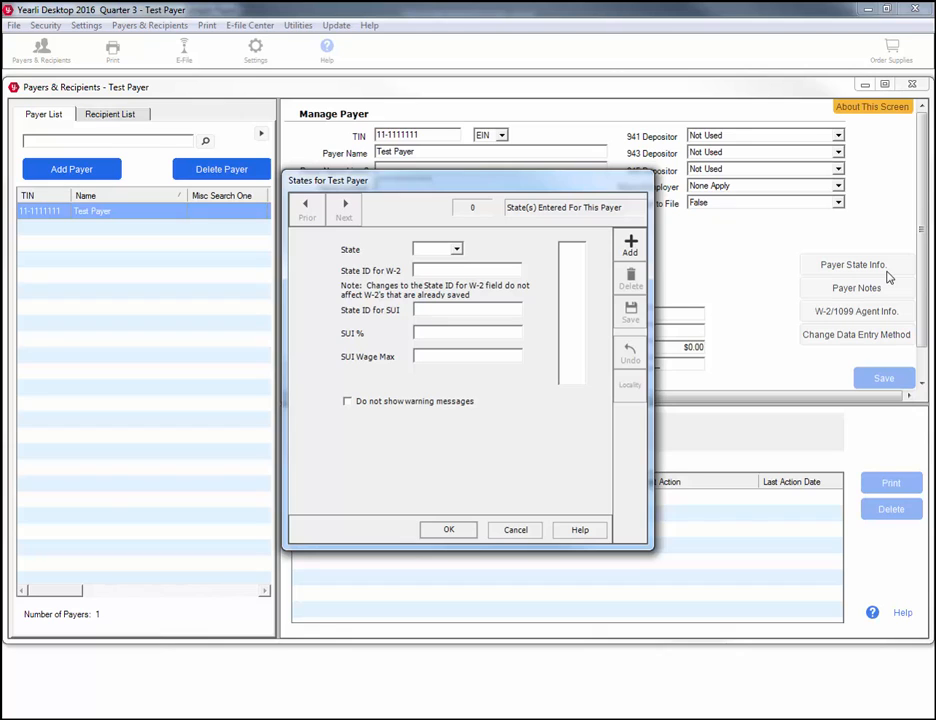
{"action": "left_click", "coordinate": [455, 249]}
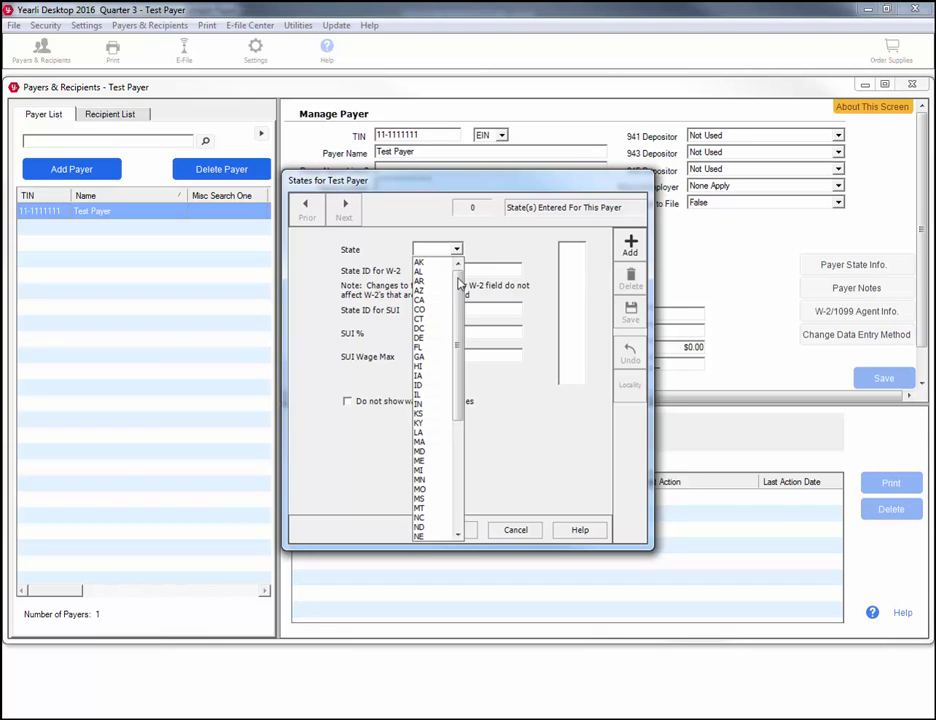
{"action": "left_click_drag", "start_coordinate": [458, 285], "coordinate": [458, 392]}
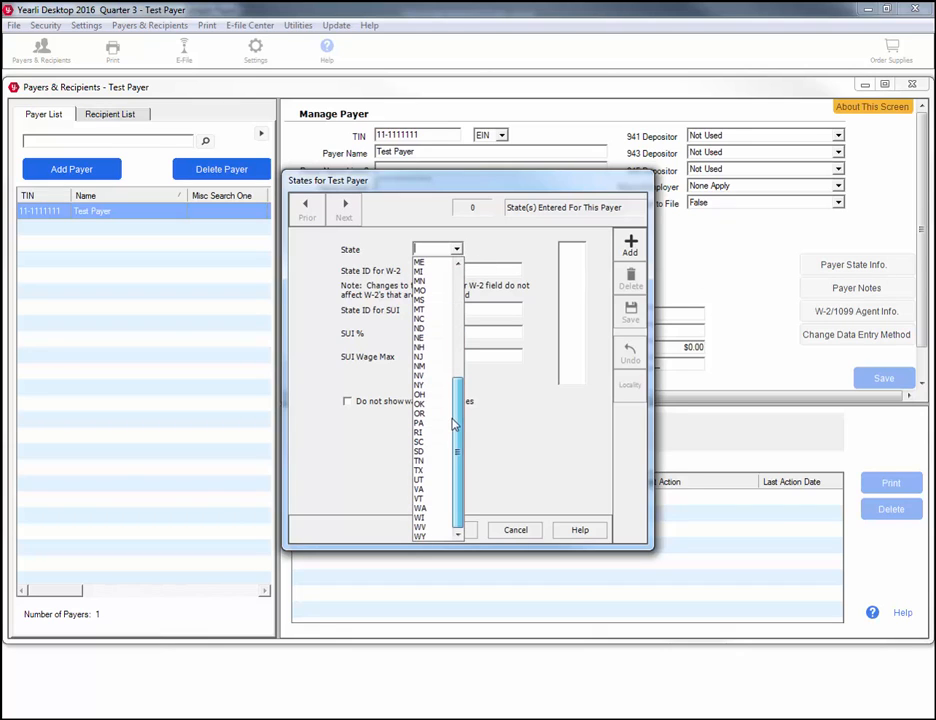
{"action": "left_click", "coordinate": [440, 521]}
{"action": "left_click", "coordinate": [430, 272]}
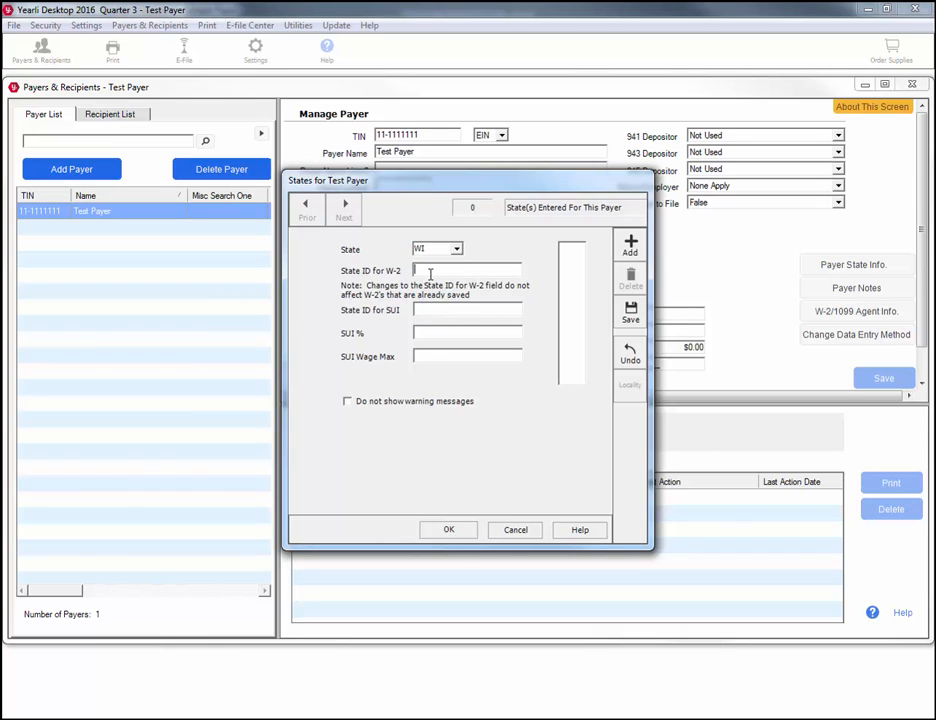
{"action": "type", "text": "036888888888812"}
Add the SUI state ID, a 5% SUI rate and $15,000.00 wage max, then save and close.
{"action": "left_click", "coordinate": [445, 310]}
{"action": "type", "text": "036"}
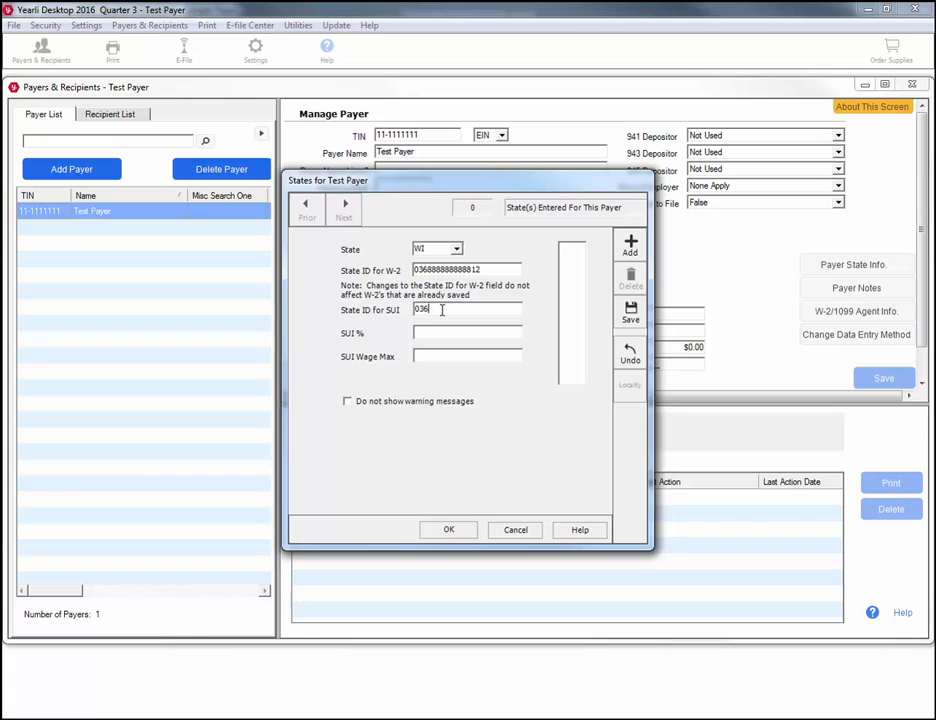
{"action": "type", "text": "8888888888812"}
{"action": "key", "text": "Tab"}
{"action": "type", "text": "5"}
{"action": "key", "text": "Tab"}
{"action": "type", "text": "15000"}
{"action": "left_click", "coordinate": [630, 311]}
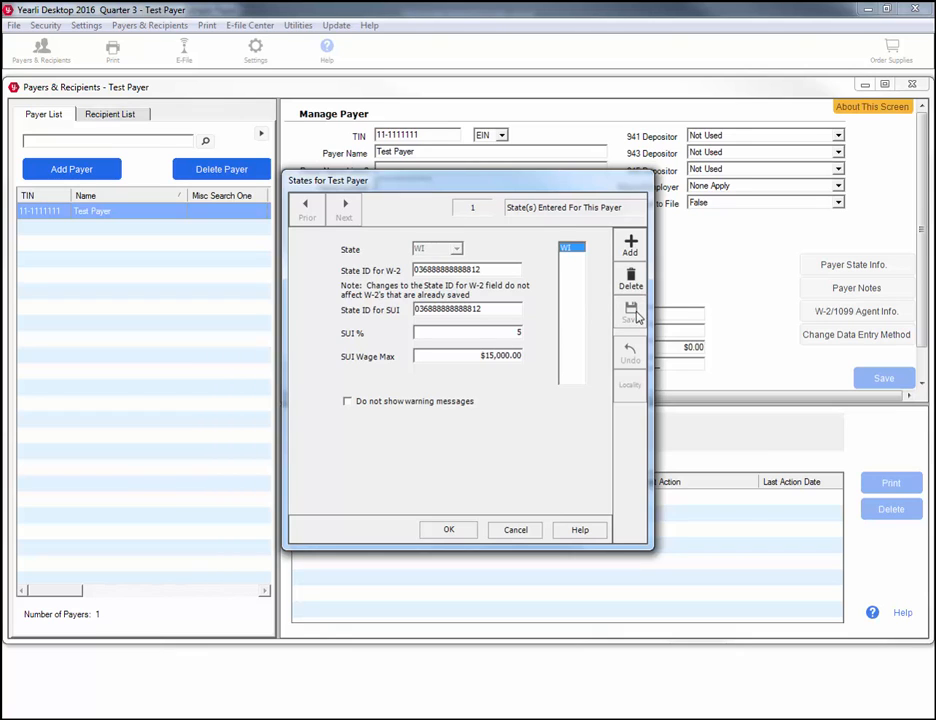
{"action": "left_click", "coordinate": [467, 530]}
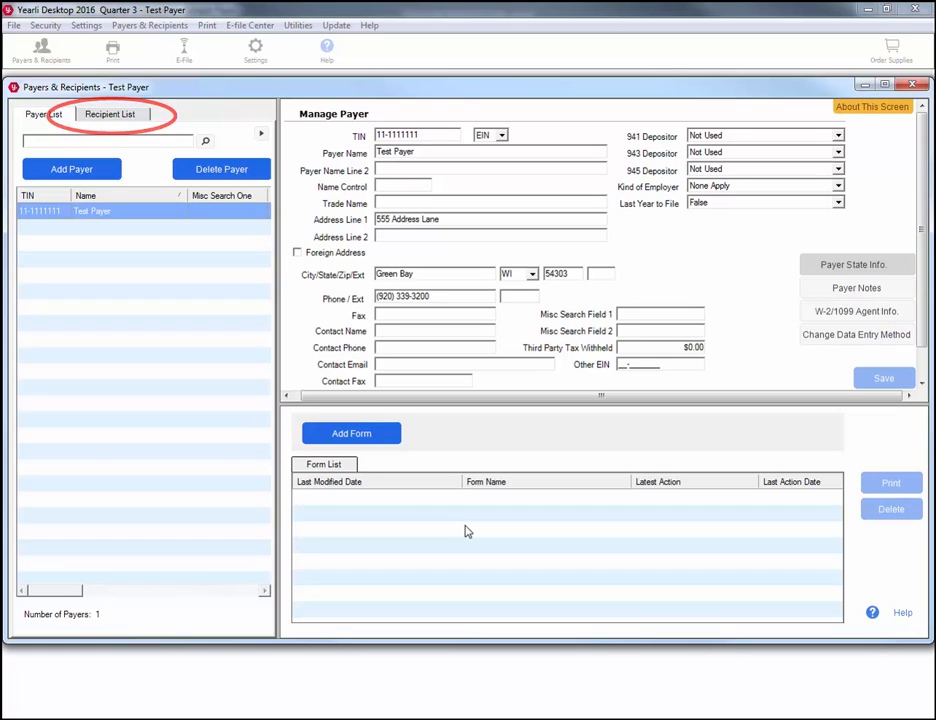
Switch to the Recipient List to get an empty Manage Recipient form.
{"action": "double_click", "coordinate": [113, 216]}
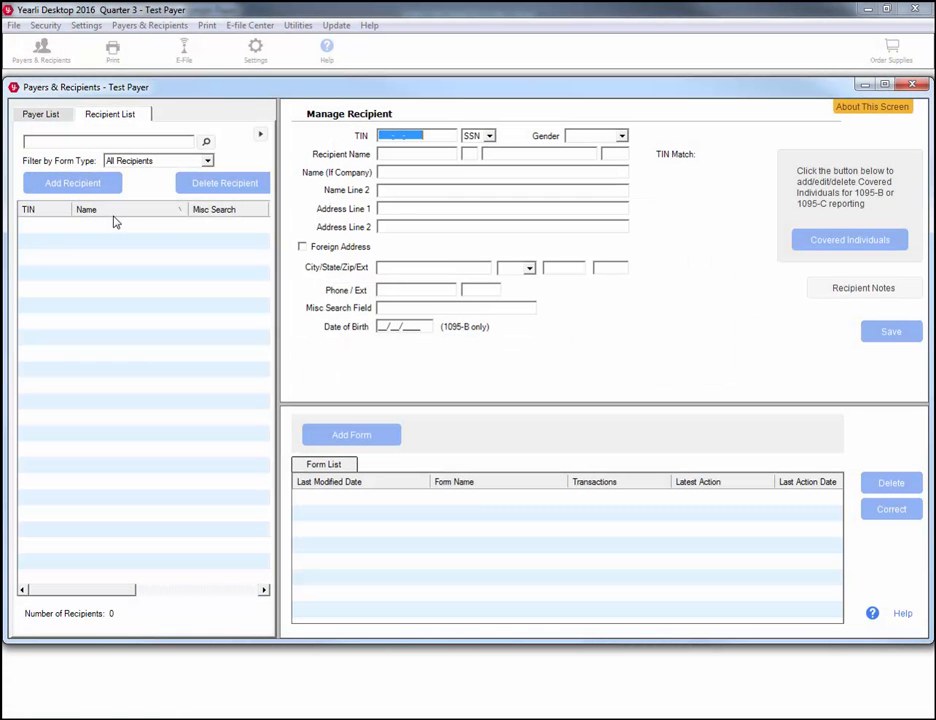
Enter the recipient's SSN, name and street address.
{"action": "type", "text": "111223333"}
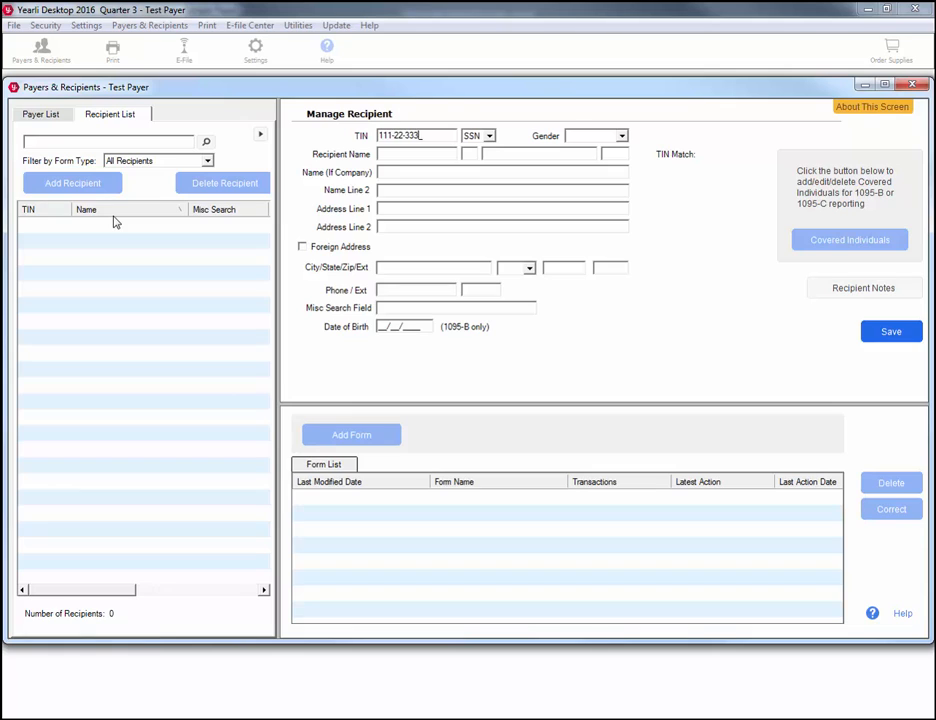
{"action": "key", "text": "Tab"}
{"action": "type", "text": "Tes"}
{"action": "type", "text": "Recipient"}
{"action": "key", "text": "Tab"}
Fill in the Green Bay, WI city/state/zip, save the recipient and begin a new form.
{"action": "key", "text": "Tab"}
{"action": "key", "text": "Tab"}
{"action": "type", "text": "123 Address Road"}
{"action": "key", "text": "Tab"}
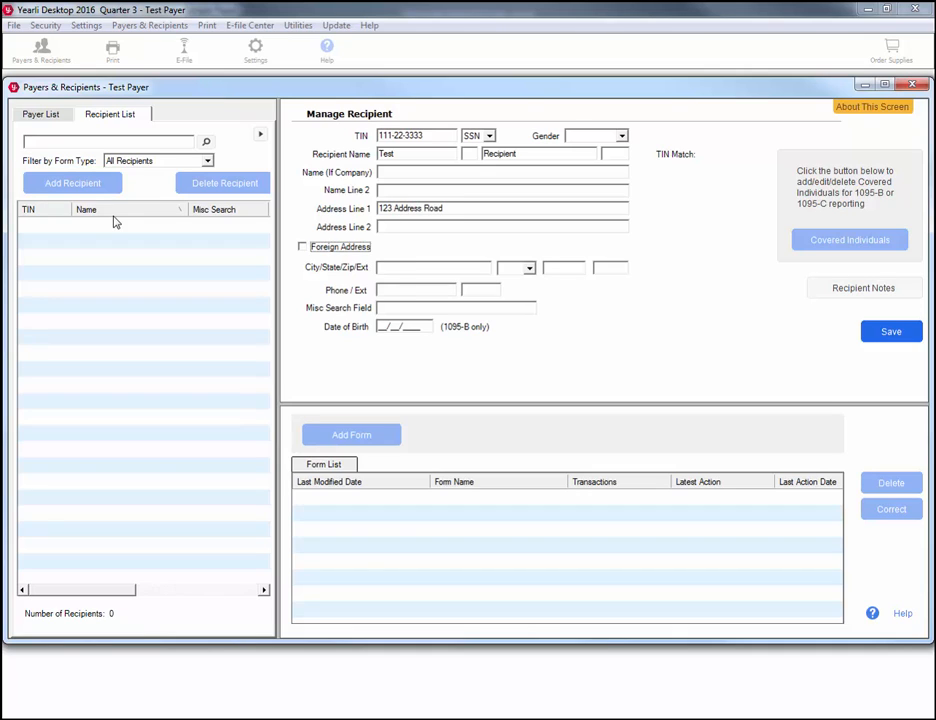
{"action": "key", "text": "Tab"}
{"action": "type", "text": "Green Bay"}
{"action": "key", "text": "Tab"}
{"action": "type", "text": "WI"}
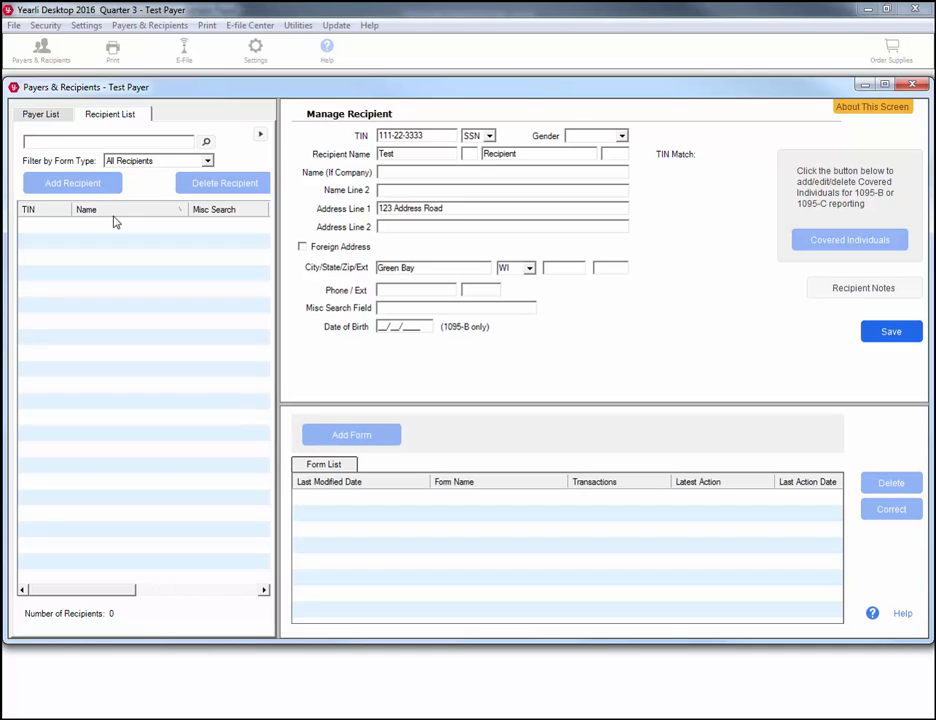
{"action": "key", "text": "Tab"}
{"action": "type", "text": "54303"}
{"action": "left_click", "coordinate": [910, 340]}
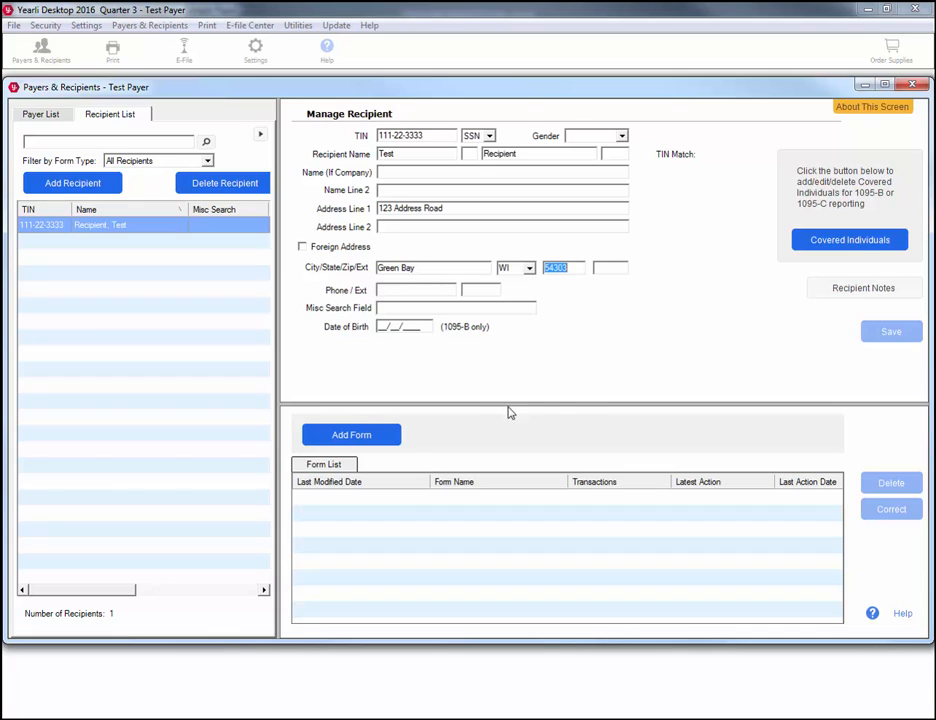
{"action": "left_click", "coordinate": [379, 432]}
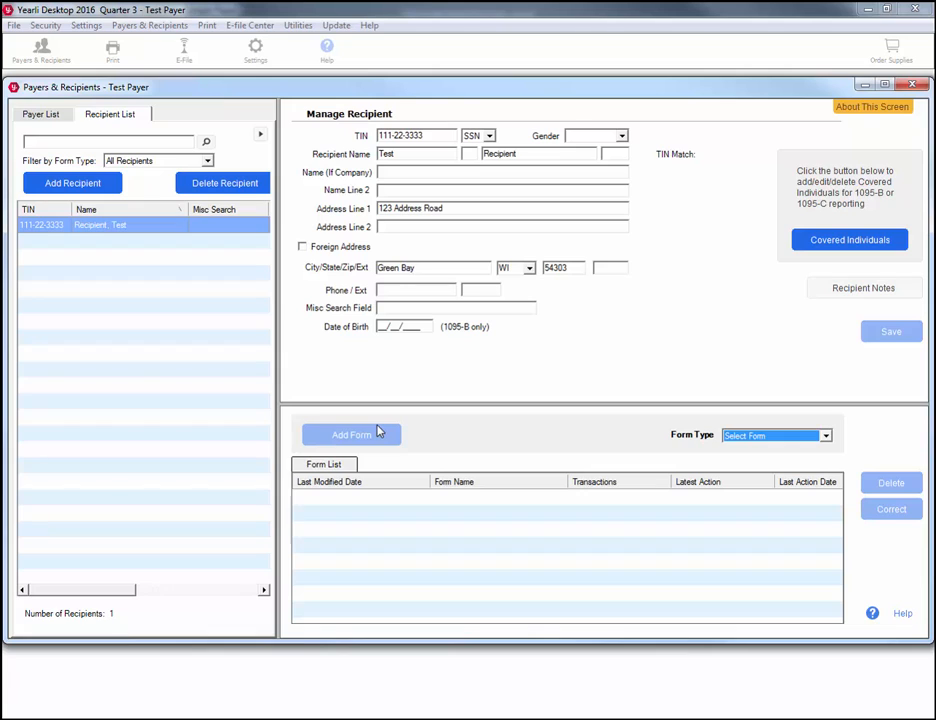
Save a 1099-MISC with WI and the payer's state number in box 17a, then view its summary.
{"action": "left_click", "coordinate": [826, 436]}
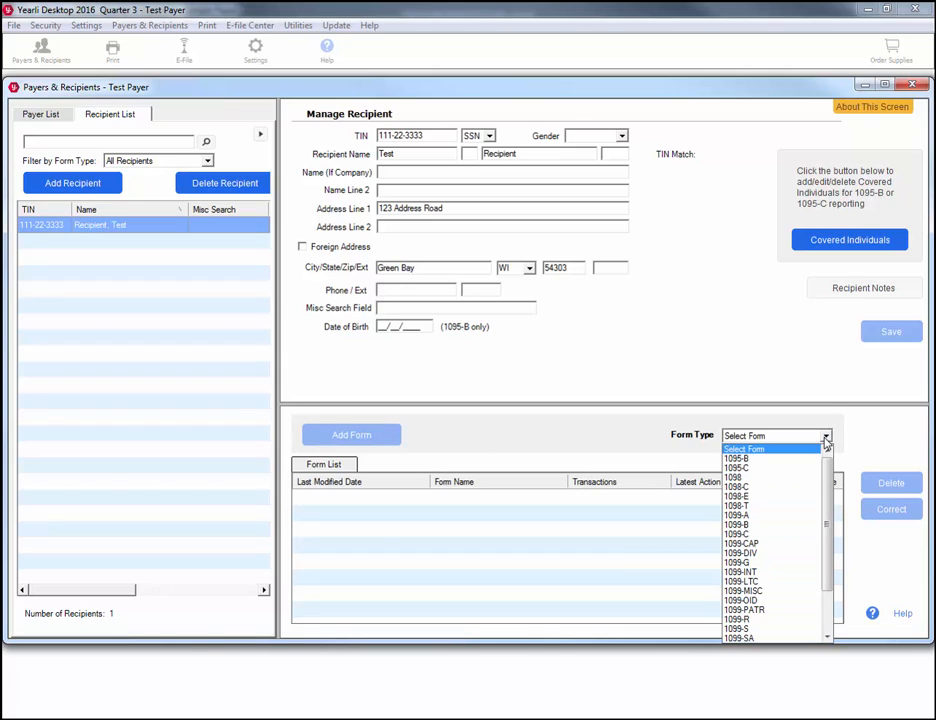
{"action": "left_click", "coordinate": [767, 592]}
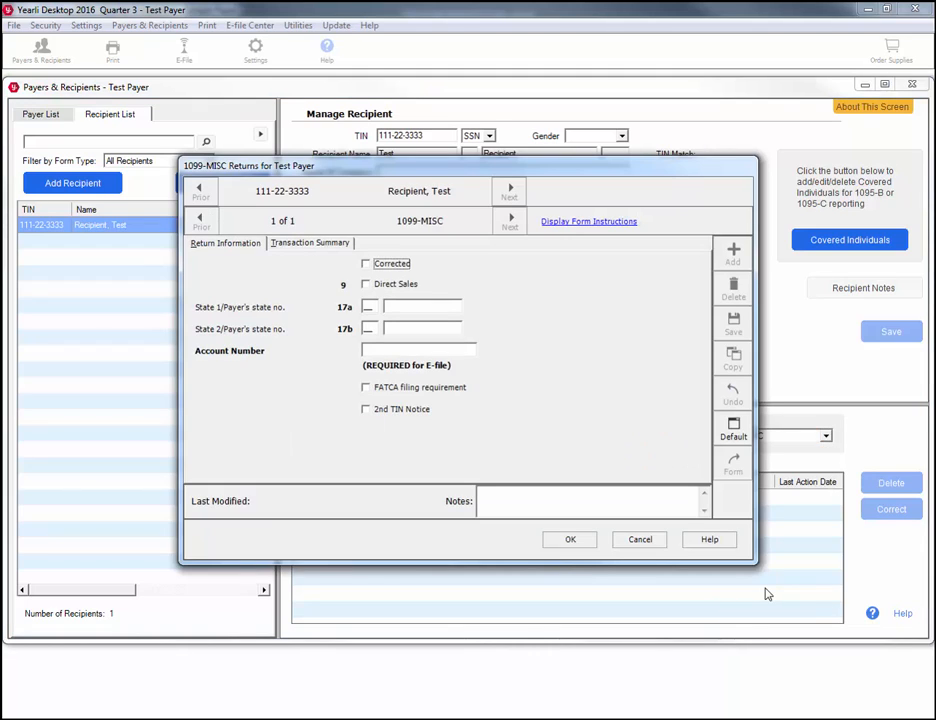
{"action": "left_click", "coordinate": [365, 307]}
{"action": "type", "text": "WI"}
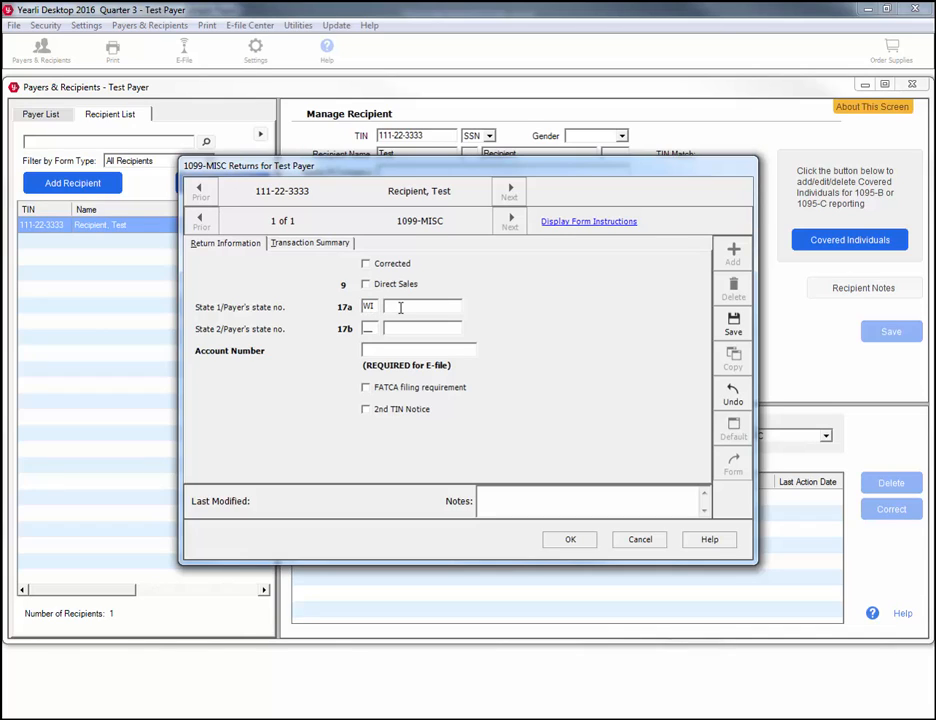
{"action": "left_click", "coordinate": [400, 308]}
{"action": "type", "text": "0368"}
{"action": "type", "text": "88888888"}
{"action": "type", "text": "812"}
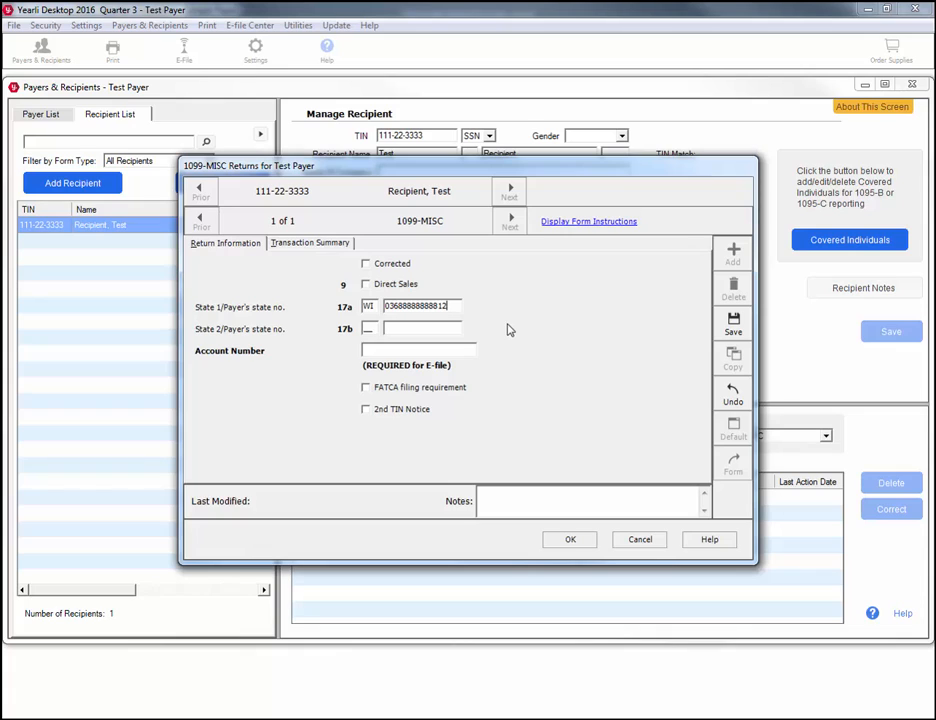
{"action": "left_click", "coordinate": [727, 326]}
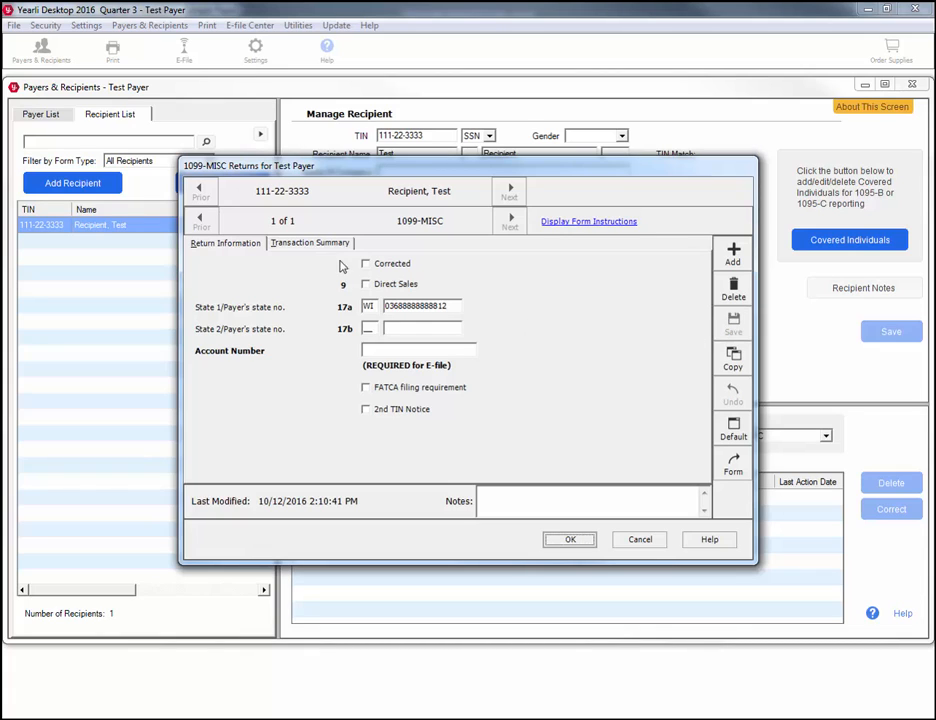
{"action": "left_click", "coordinate": [312, 243]}
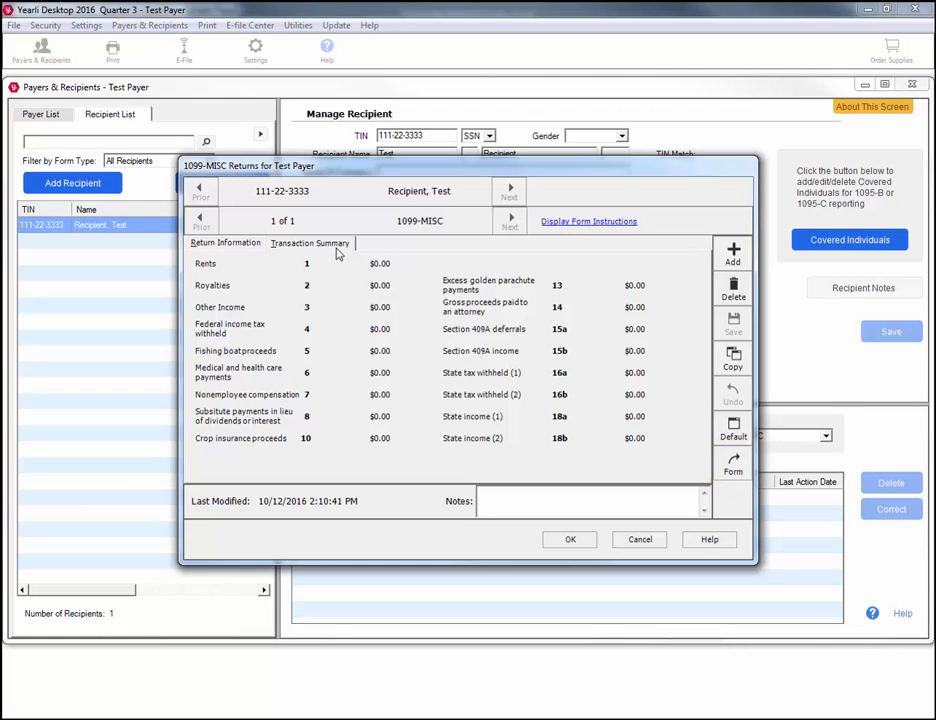
Record $15,000.00 box 7 nonemployee compensation dated 12/31/2016 and save the transaction.
{"action": "left_click", "coordinate": [732, 466]}
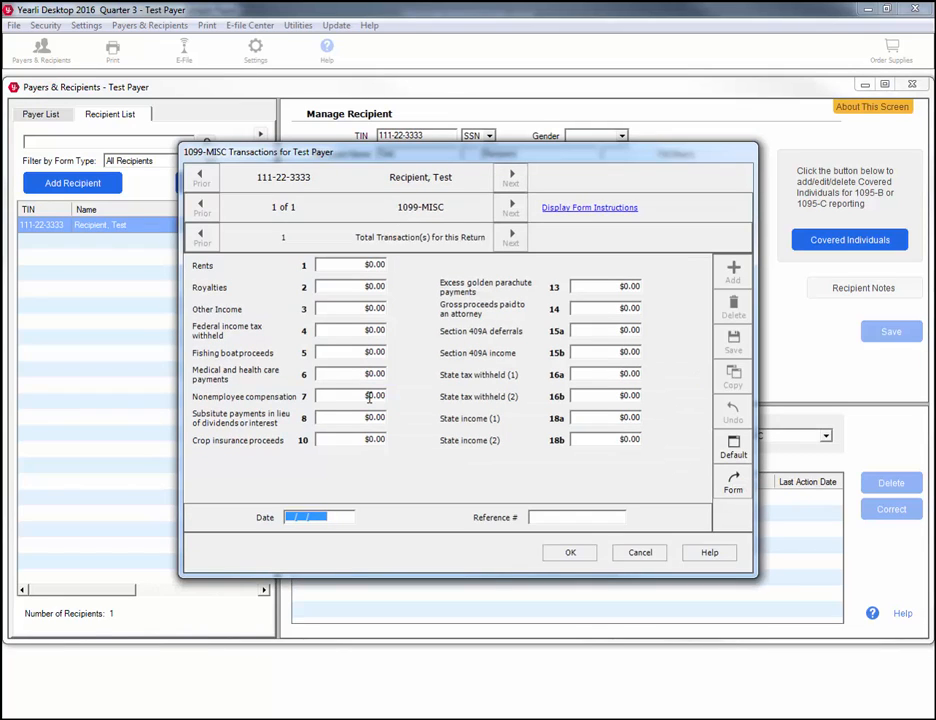
{"action": "left_click", "coordinate": [369, 397]}
{"action": "type", "text": "1500"}
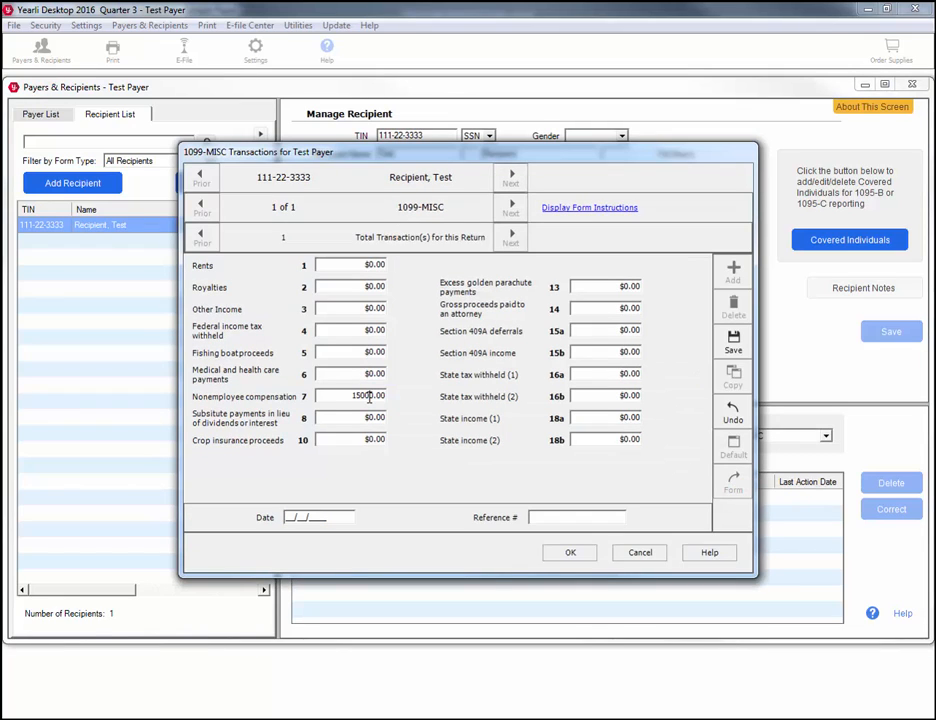
{"action": "left_click", "coordinate": [290, 520]}
{"action": "type", "text": "12312016"}
{"action": "left_click", "coordinate": [733, 343]}
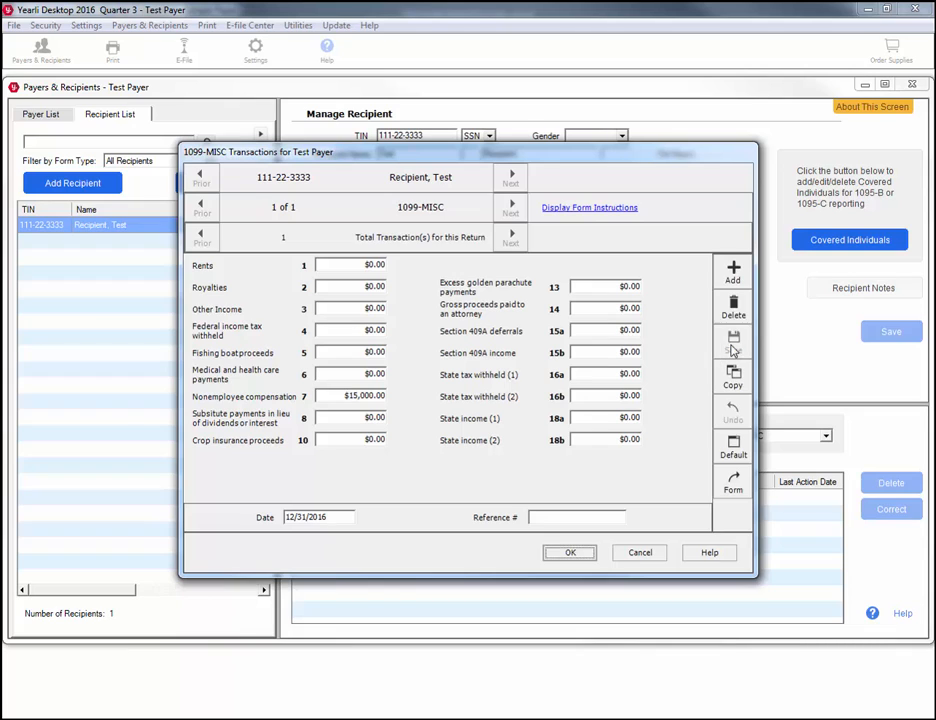
{"action": "left_click", "coordinate": [566, 552]}
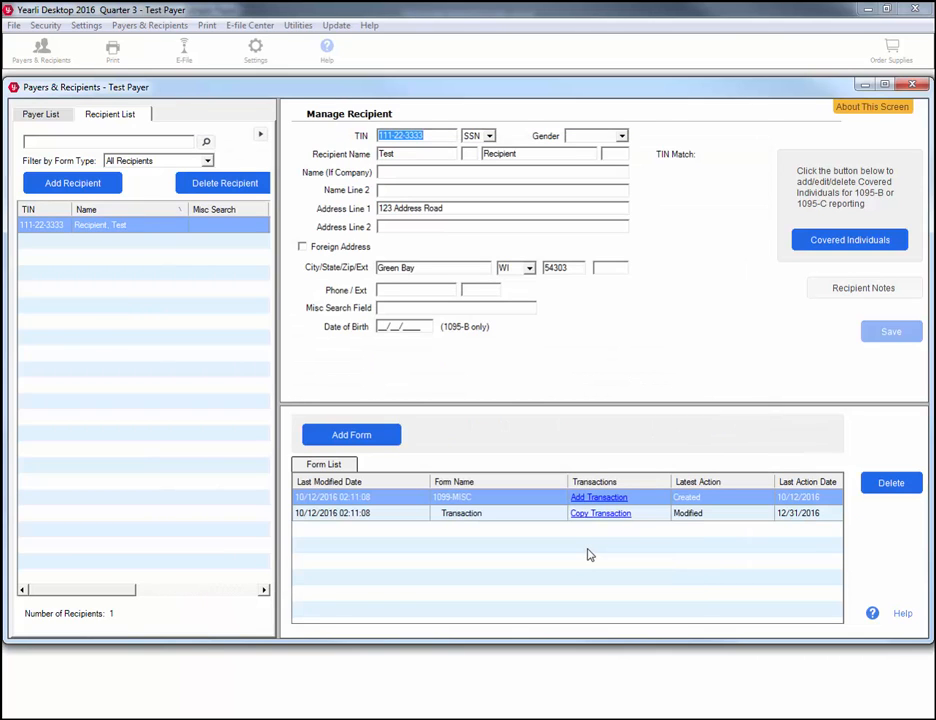
Add a W-2 form with WI selected as the row 1 state and save it.
{"action": "left_click", "coordinate": [396, 435]}
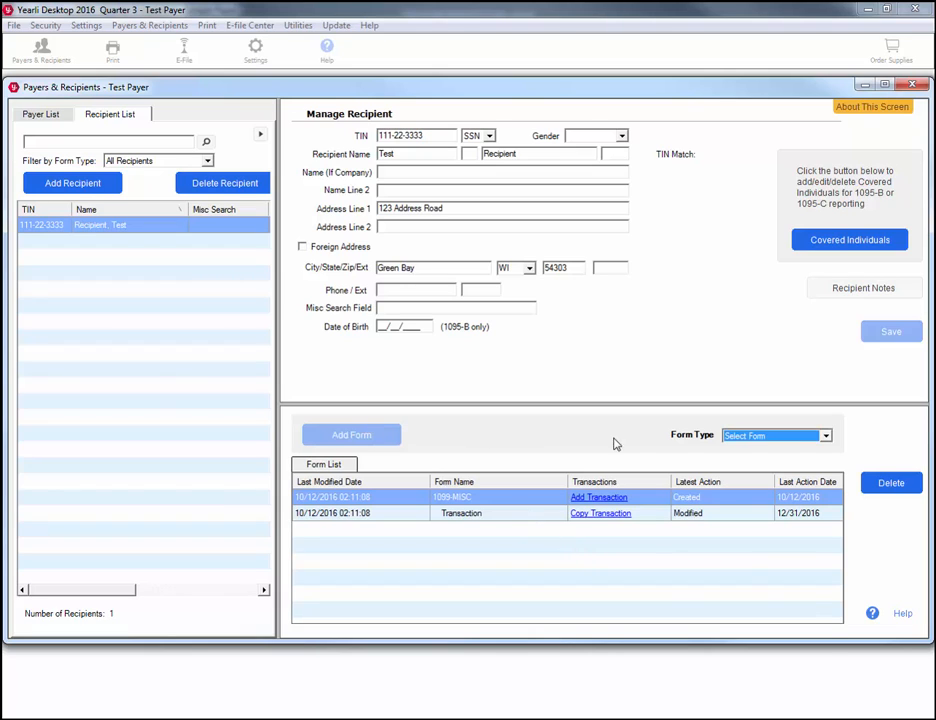
{"action": "left_click", "coordinate": [827, 440]}
{"action": "scroll", "coordinate": [829, 482], "scroll_direction": "down", "scroll_amount": 3}
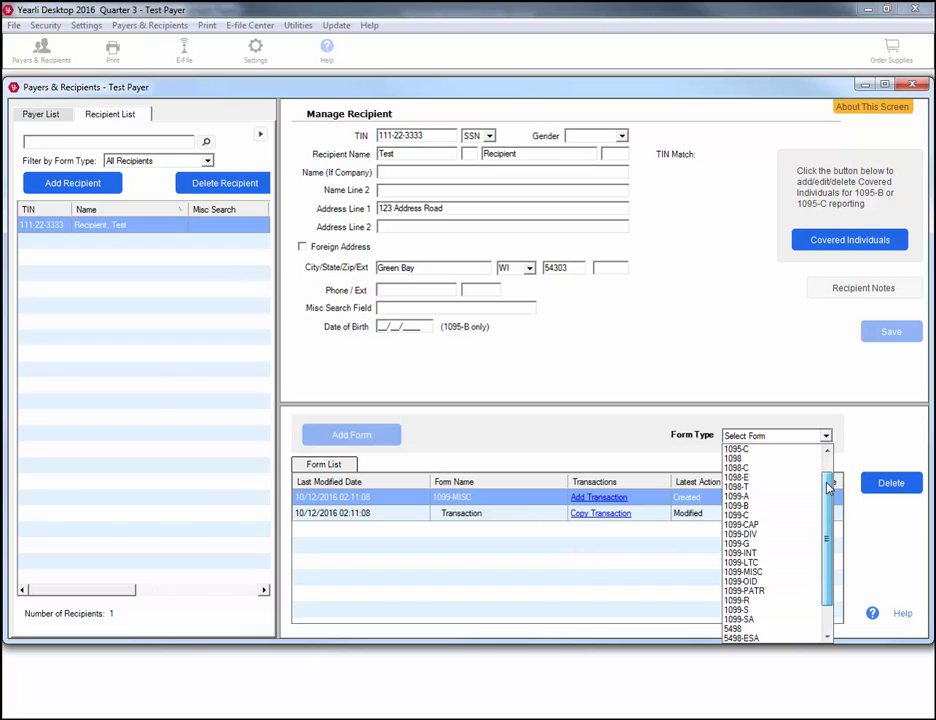
{"action": "left_click", "coordinate": [772, 628]}
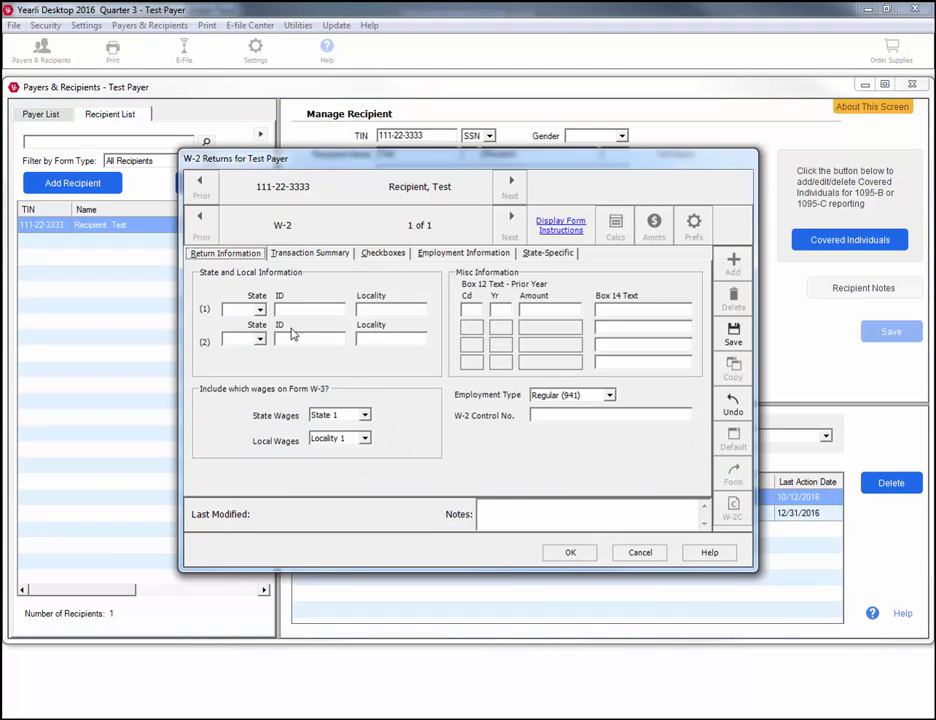
{"action": "left_click", "coordinate": [257, 310]}
{"action": "left_click_drag", "start_coordinate": [263, 340], "coordinate": [257, 532]}
{"action": "left_click", "coordinate": [241, 541]}
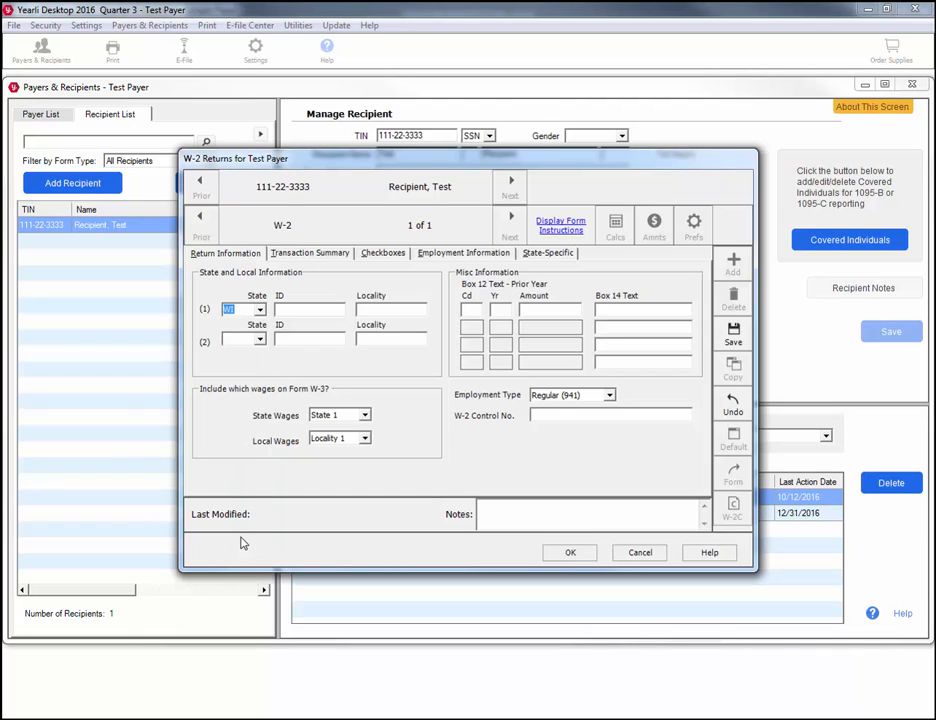
{"action": "key", "text": "Tab"}
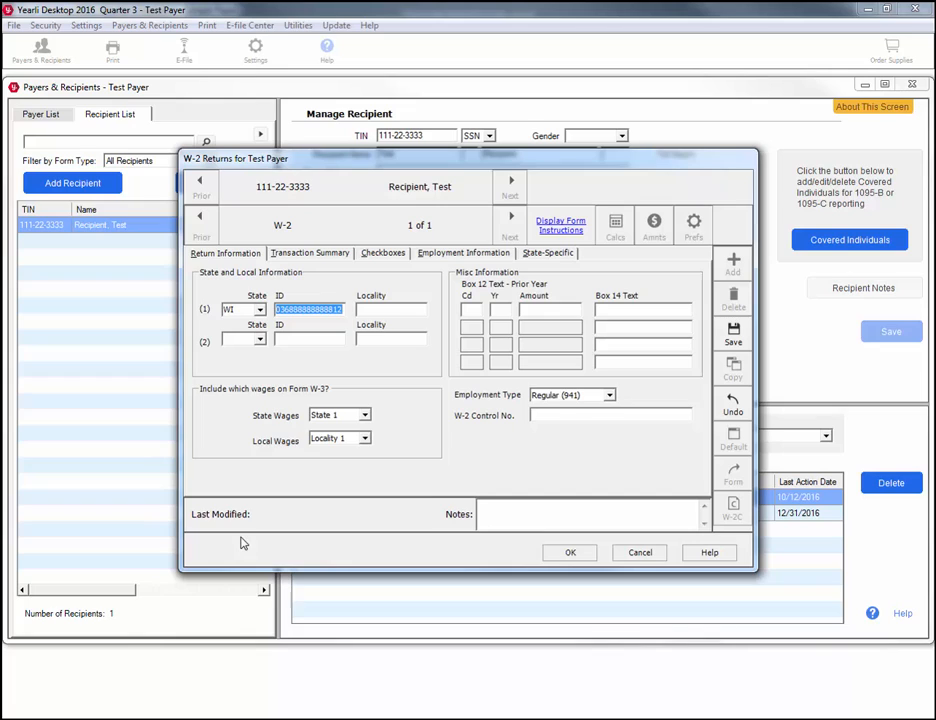
{"action": "left_click", "coordinate": [734, 340]}
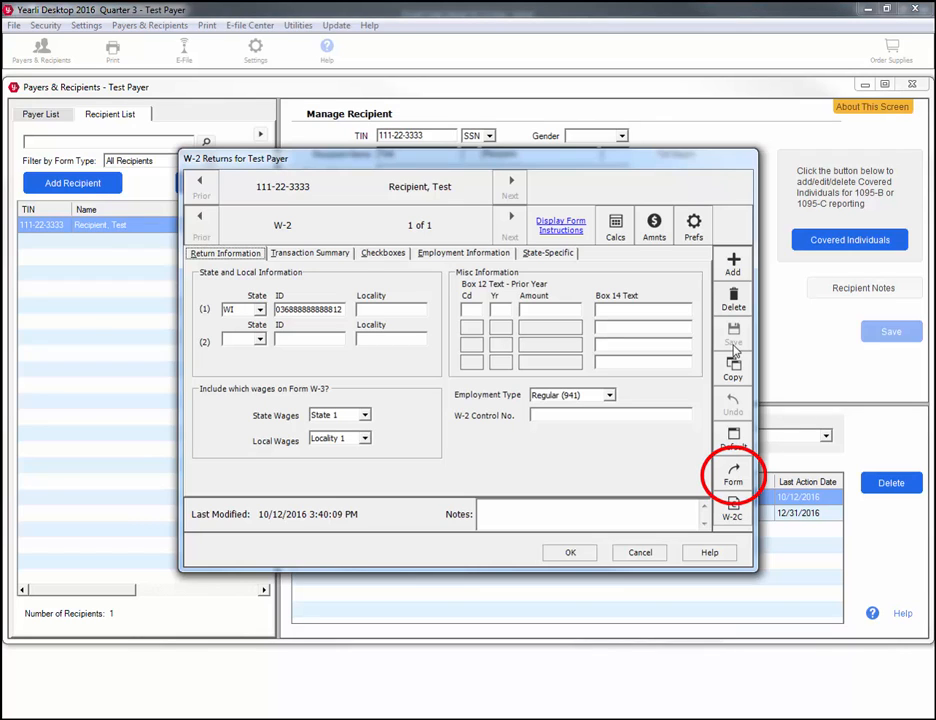
Enter $1,000.00 gross regular wages, let dependent amounts calculate, and save the W-2 transaction.
{"action": "left_click", "coordinate": [733, 474]}
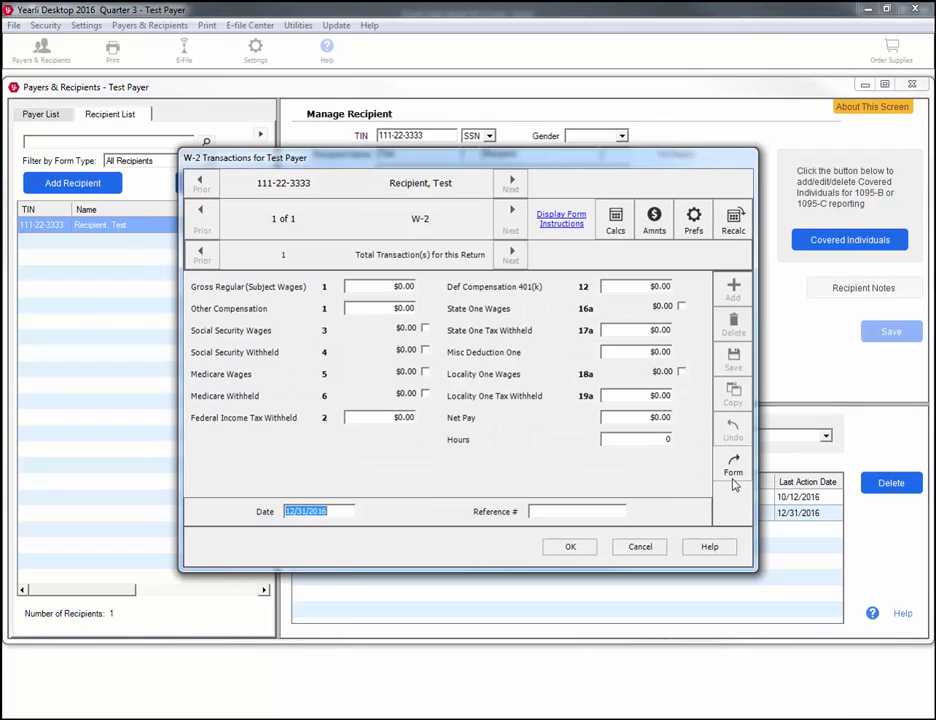
{"action": "left_click", "coordinate": [400, 287]}
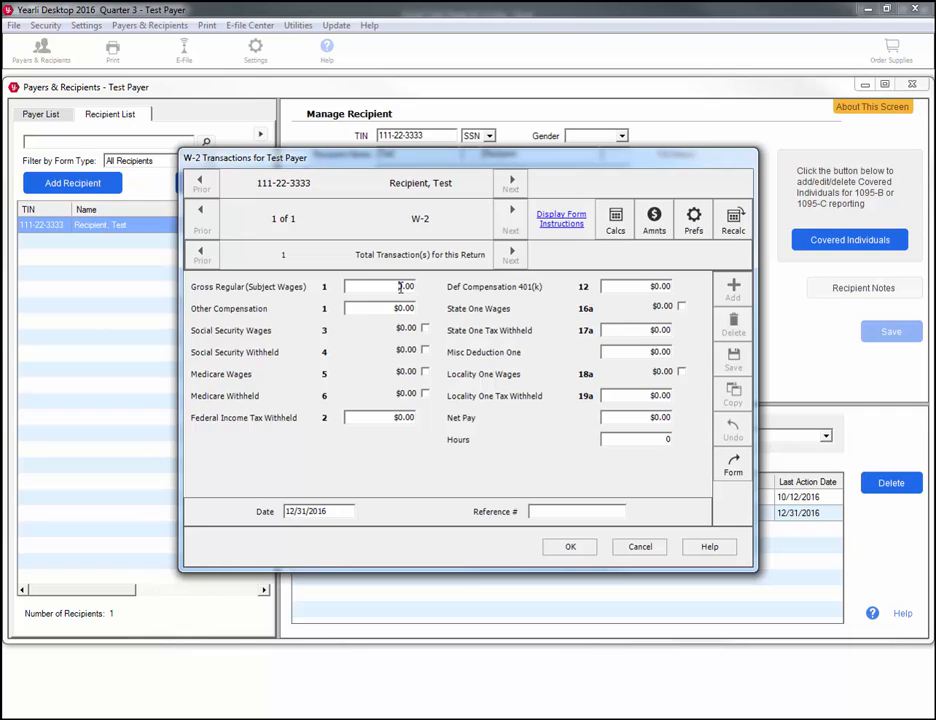
{"action": "type", "text": "1000"}
{"action": "key", "text": "Tab"}
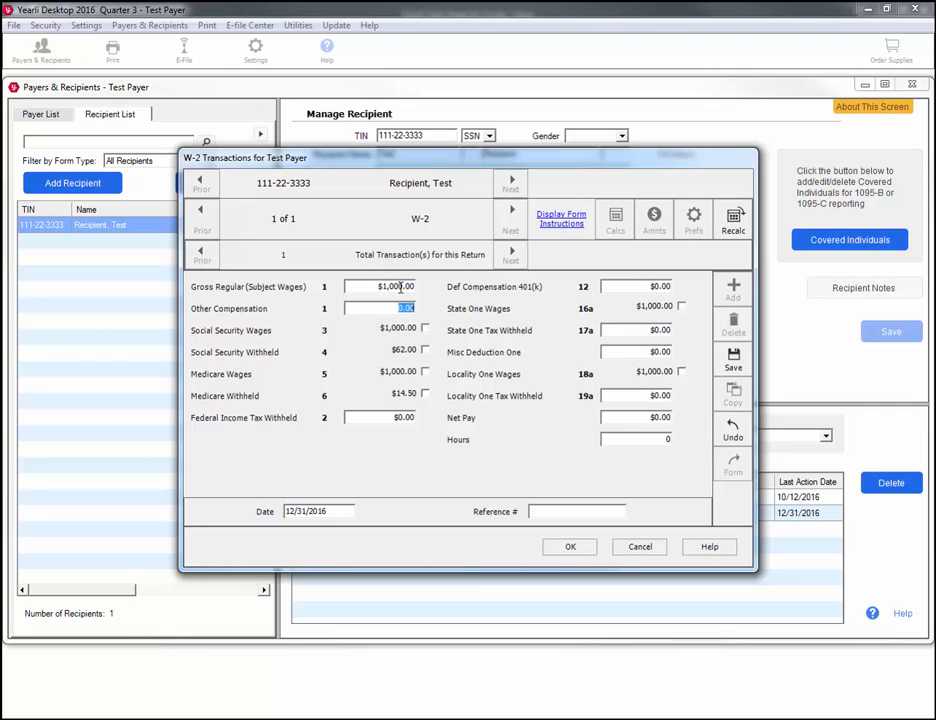
{"action": "left_click", "coordinate": [733, 365]}
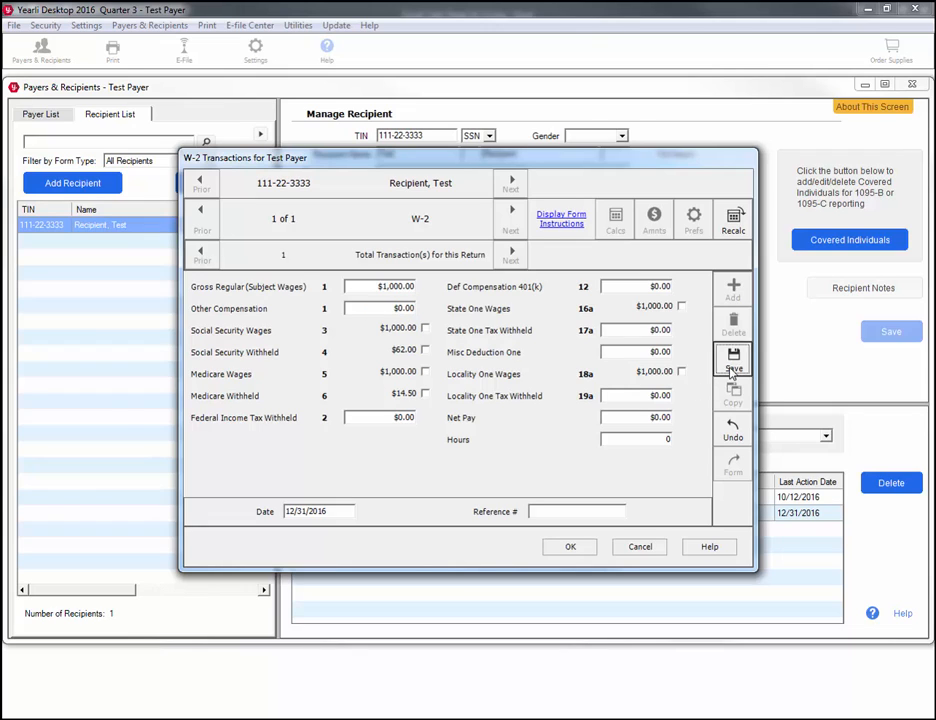
{"action": "left_click", "coordinate": [578, 550]}
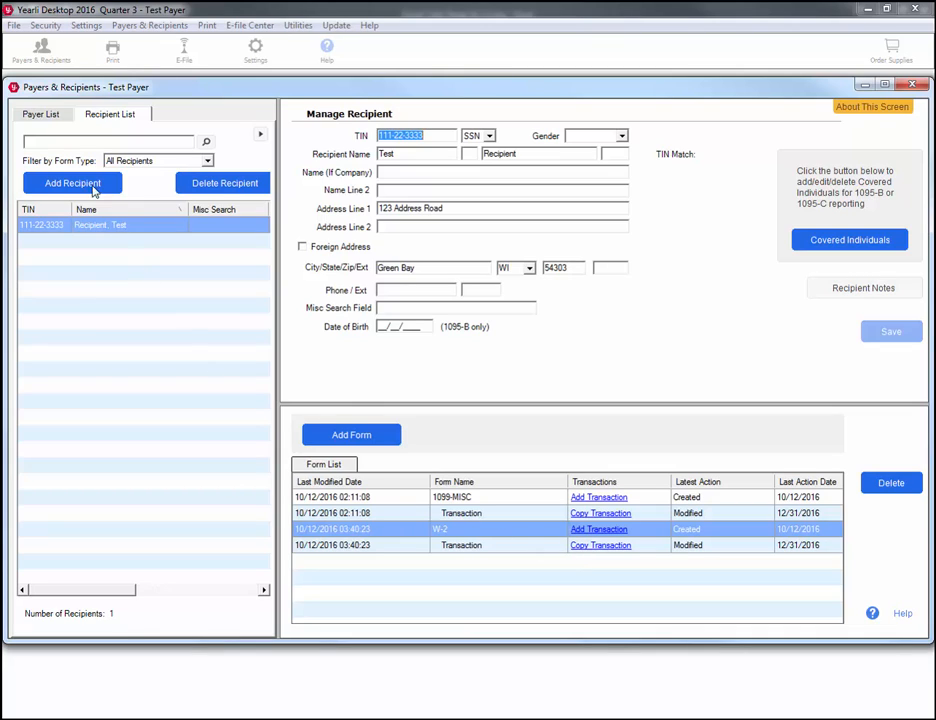
From the Payer List, add a Form 941/Sch B/Sch D for Test Payer.
{"action": "left_click", "coordinate": [52, 117]}
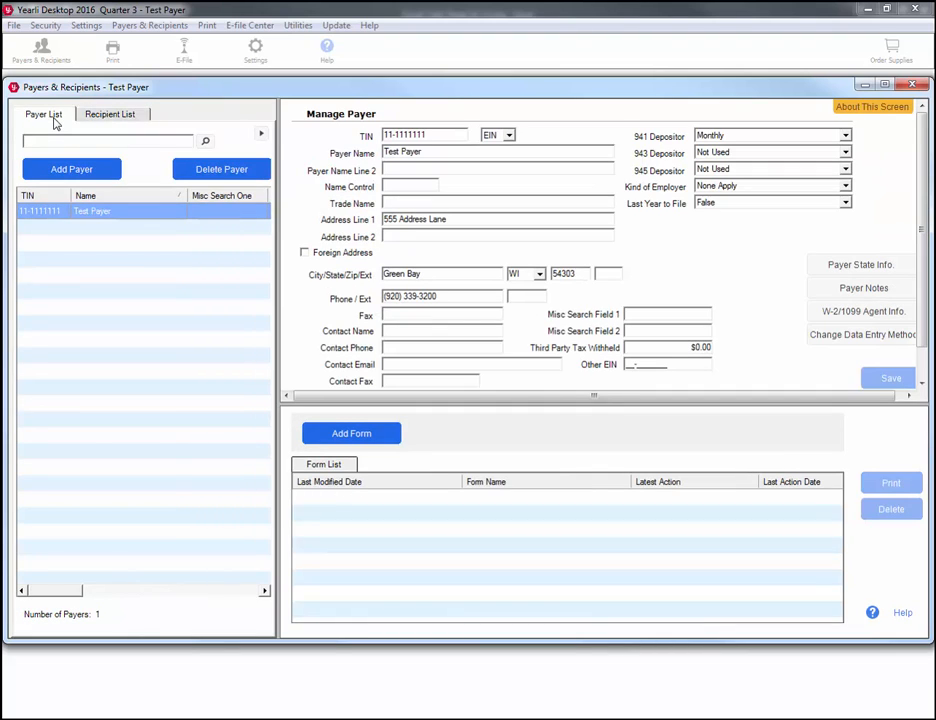
{"action": "left_click", "coordinate": [344, 434]}
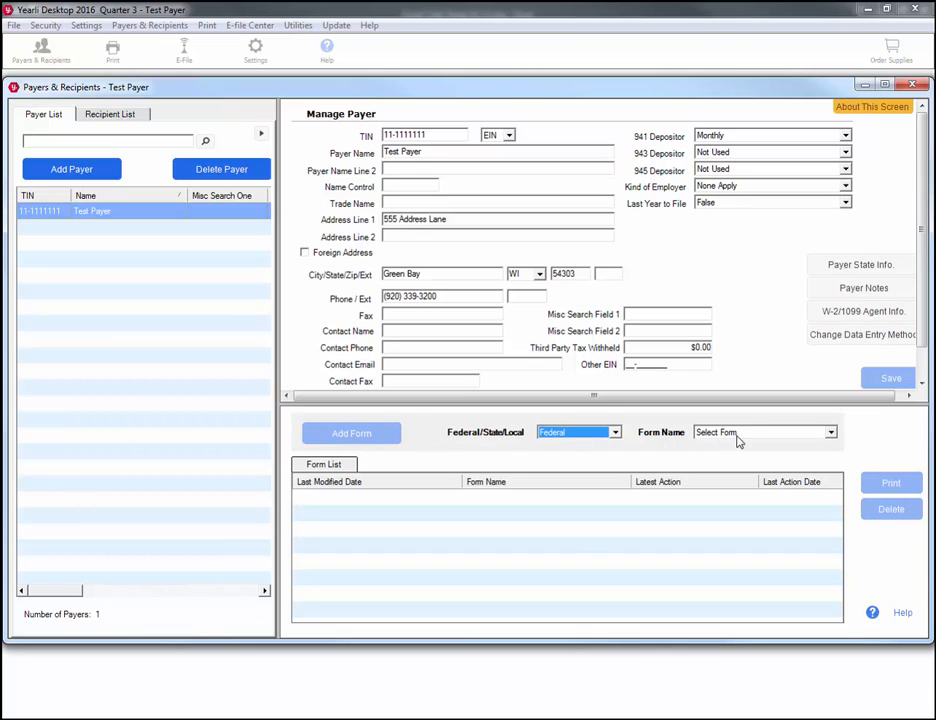
{"action": "left_click", "coordinate": [830, 434]}
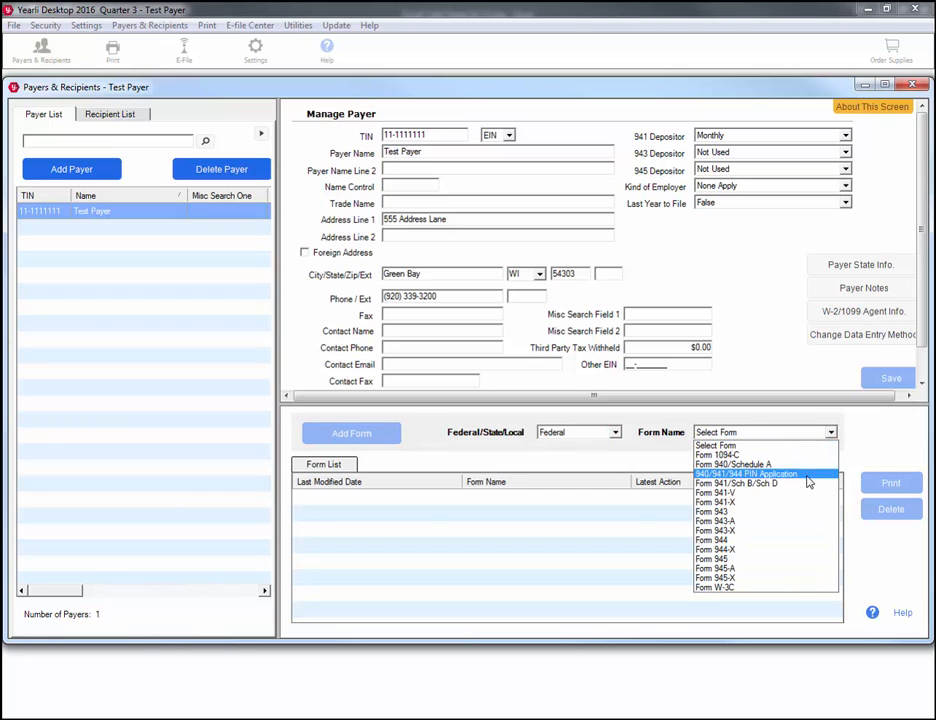
{"action": "left_click", "coordinate": [760, 483]}
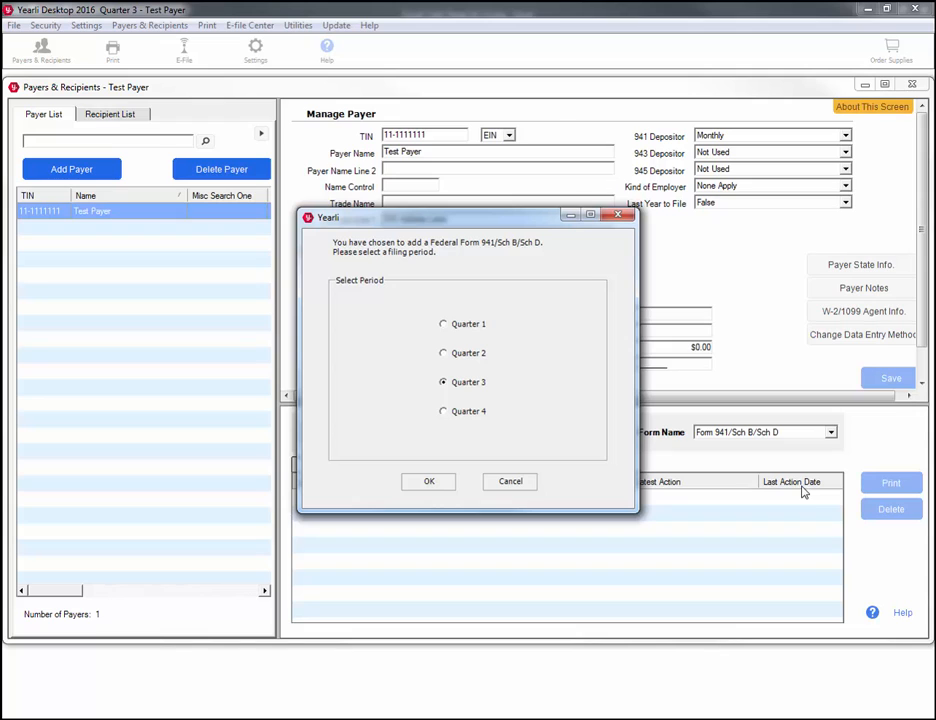
Choose Quarter 3 and answer No to both Line 14 questions.
{"action": "left_click", "coordinate": [437, 484]}
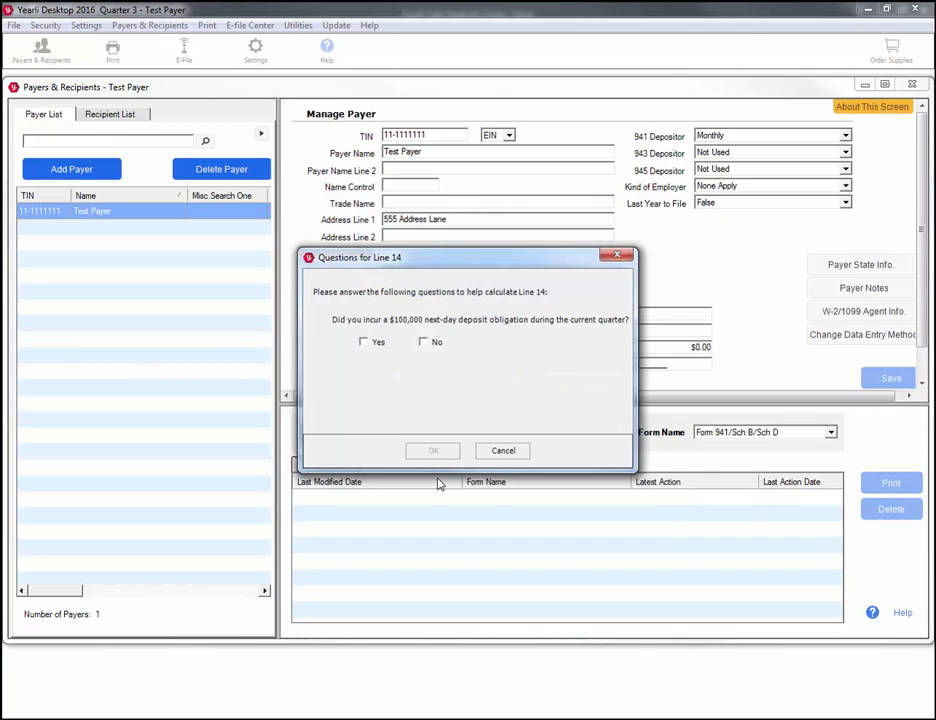
{"action": "left_click", "coordinate": [423, 342]}
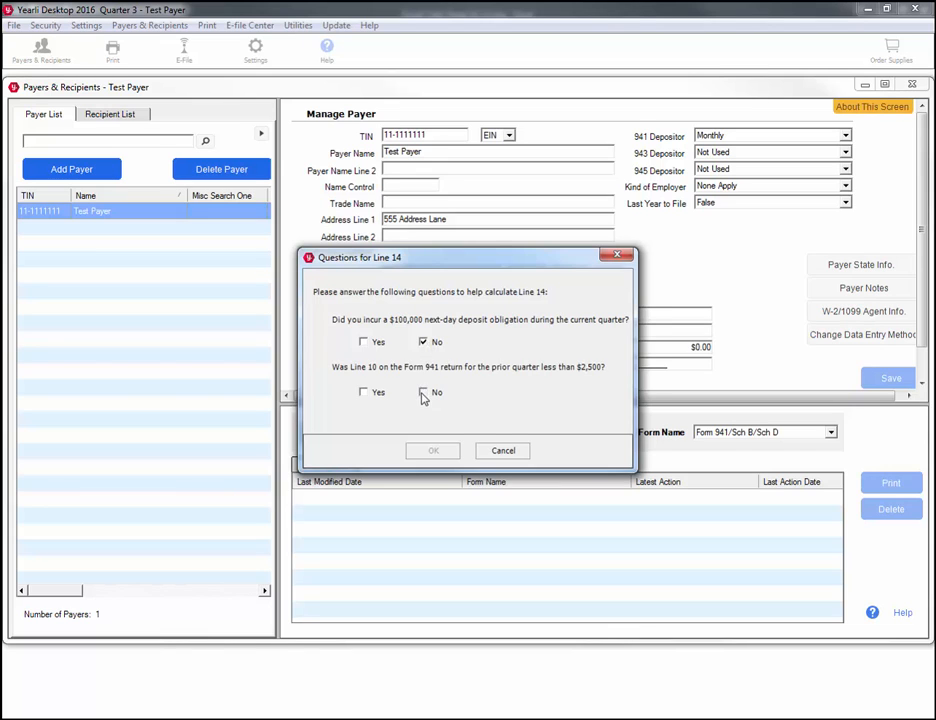
{"action": "left_click", "coordinate": [423, 390]}
{"action": "left_click", "coordinate": [436, 452]}
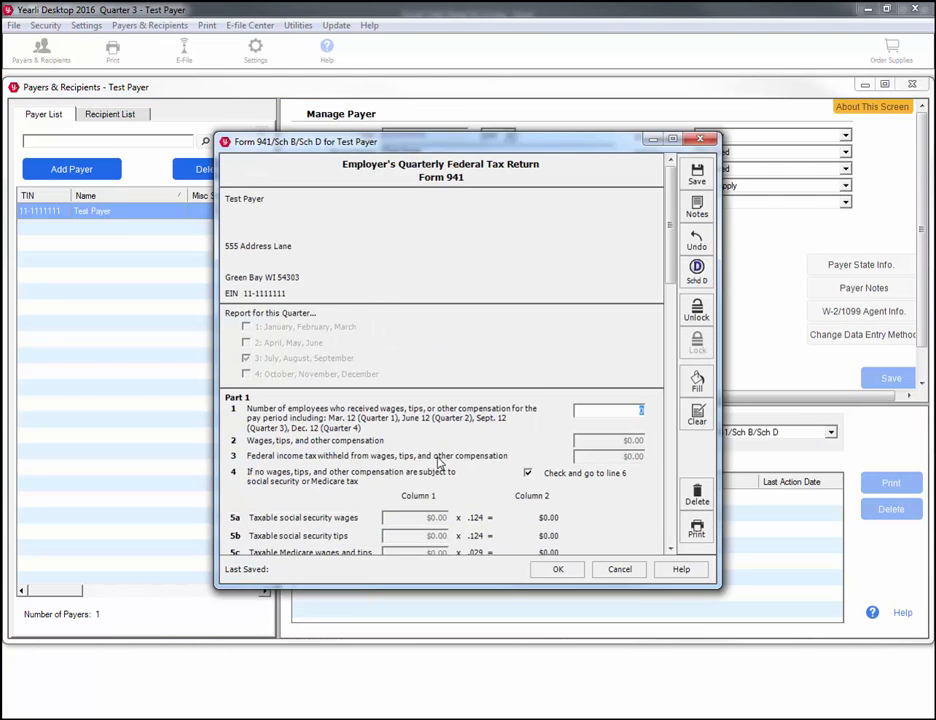